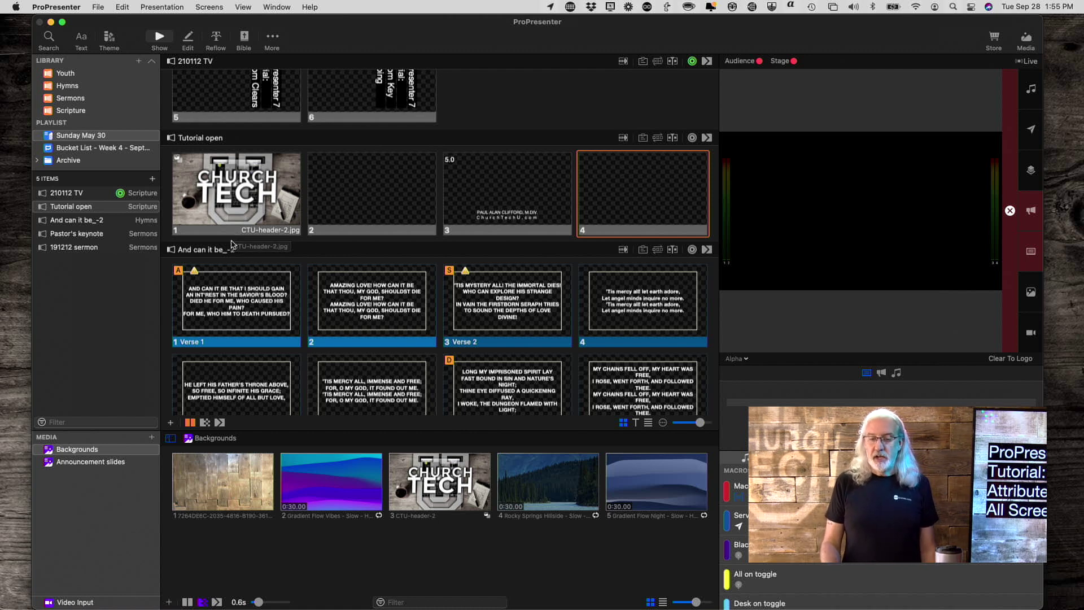
scroll(231, 243, down, 5)
scroll(231, 243, down, 5)
scroll(232, 243, down, 5)
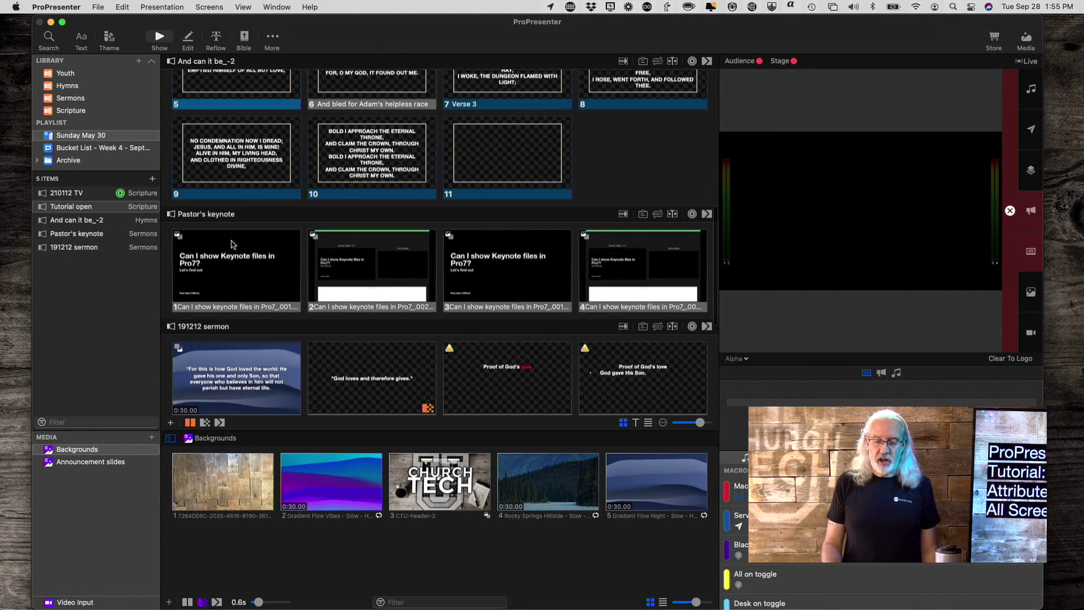
scroll(231, 243, down, 5)
scroll(246, 242, down, 2)
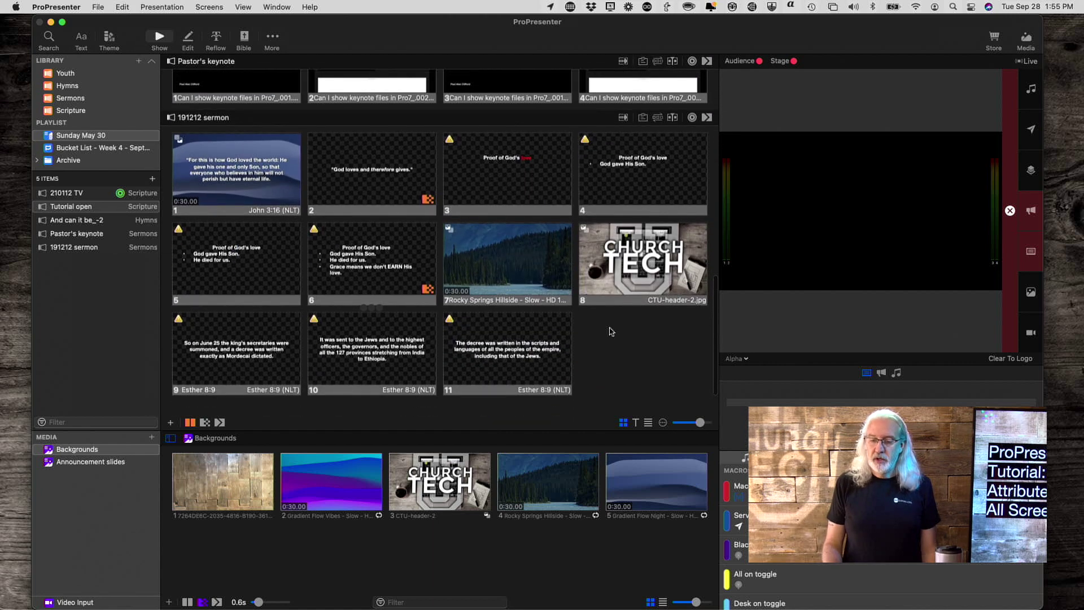
Put slide 3 of the 191212 sermon, 'Proof of God's love', live on the output.
click(498, 183)
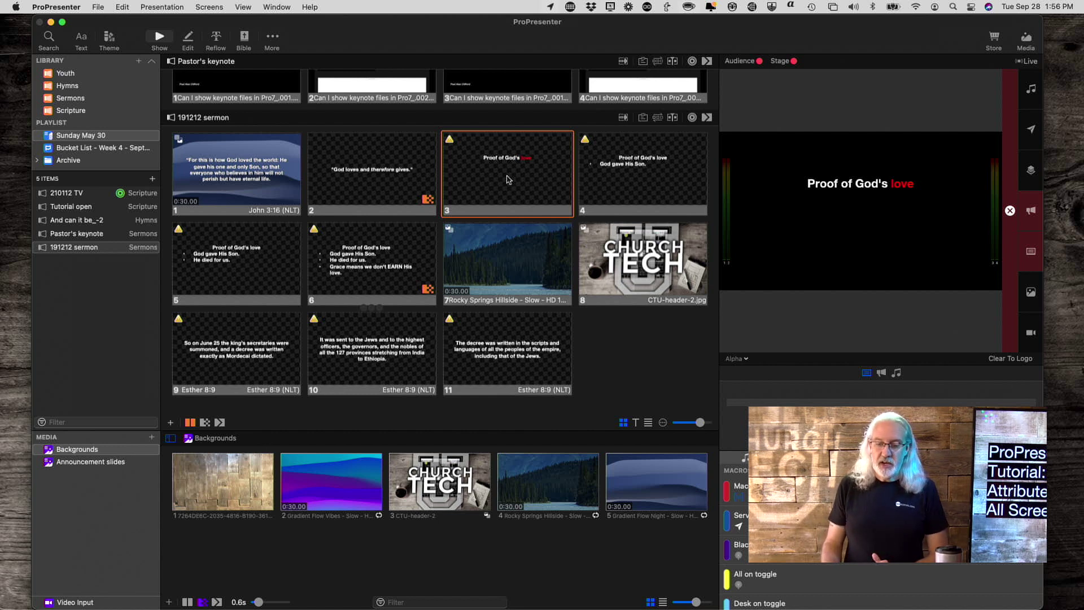
click(746, 361)
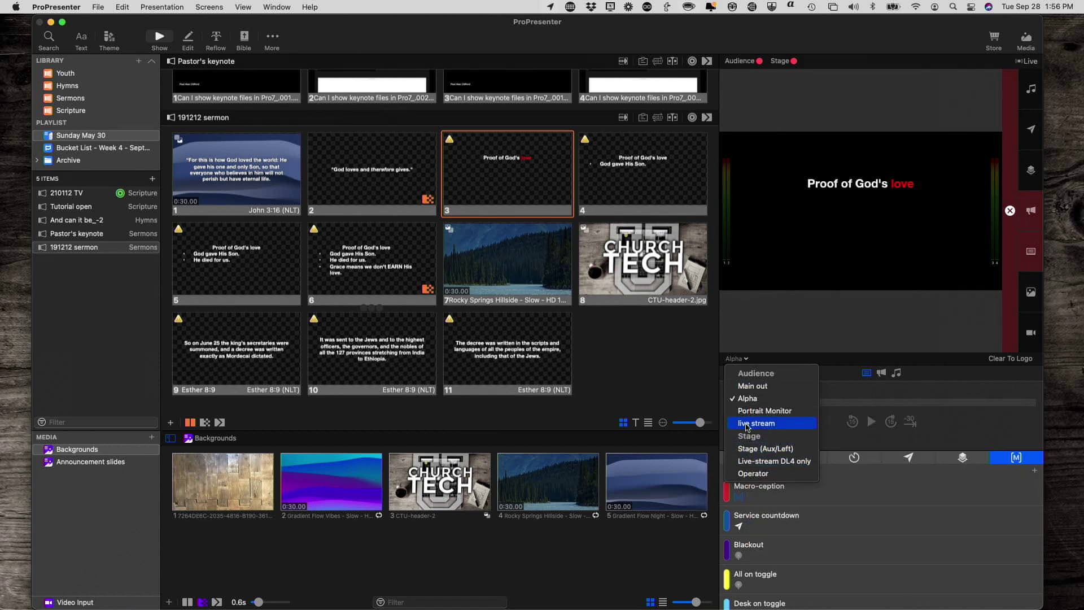
Switch the preview from the Alpha screen to the live stream screen.
click(747, 424)
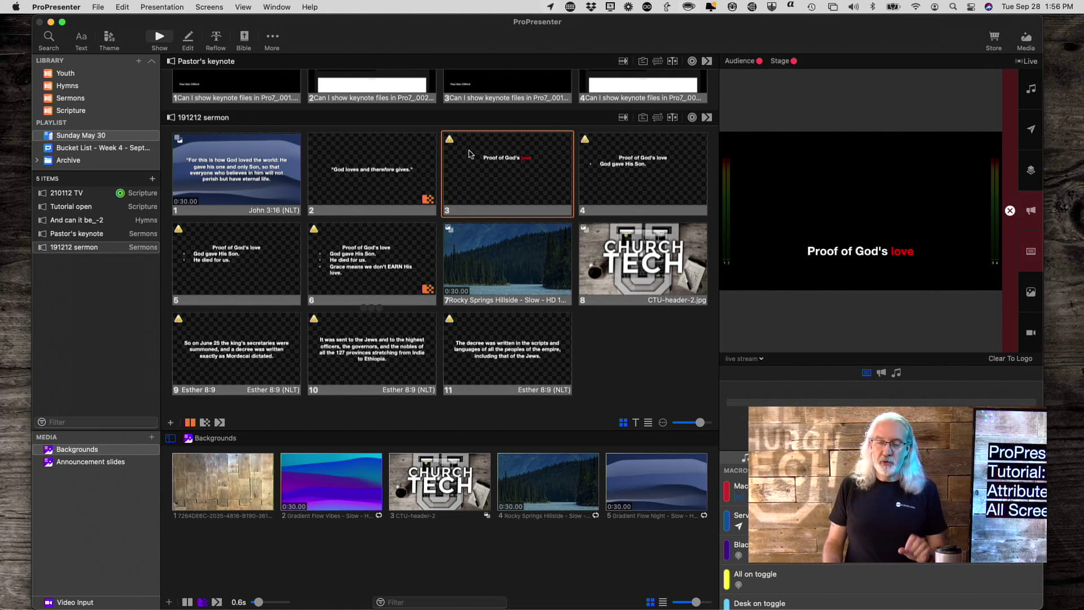
right_click(468, 154)
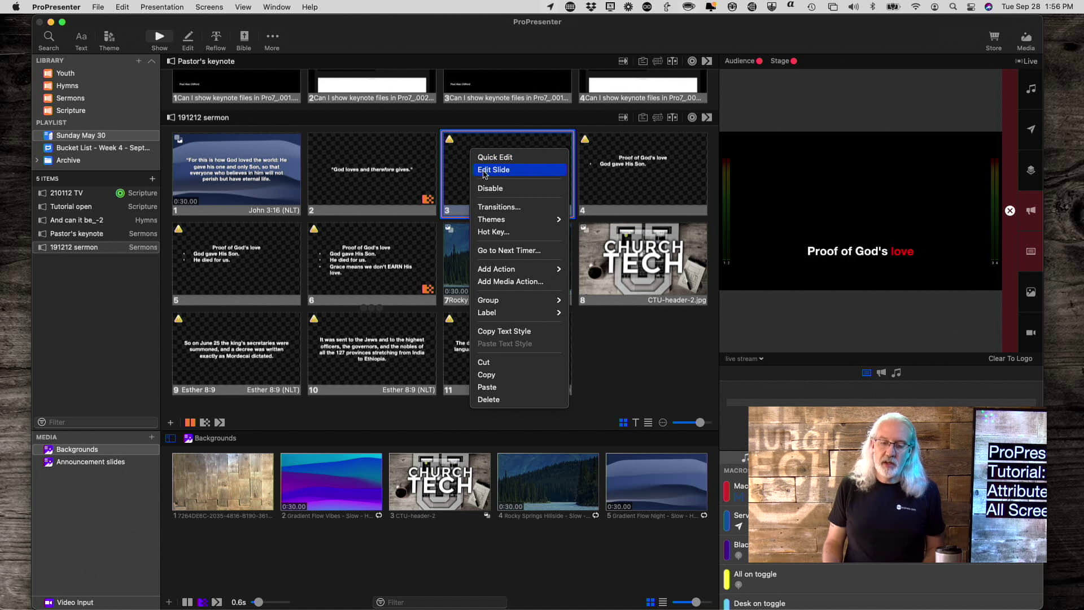
Italicize the word 'love' on slide 3 in the slide editor, then return to Show.
click(486, 173)
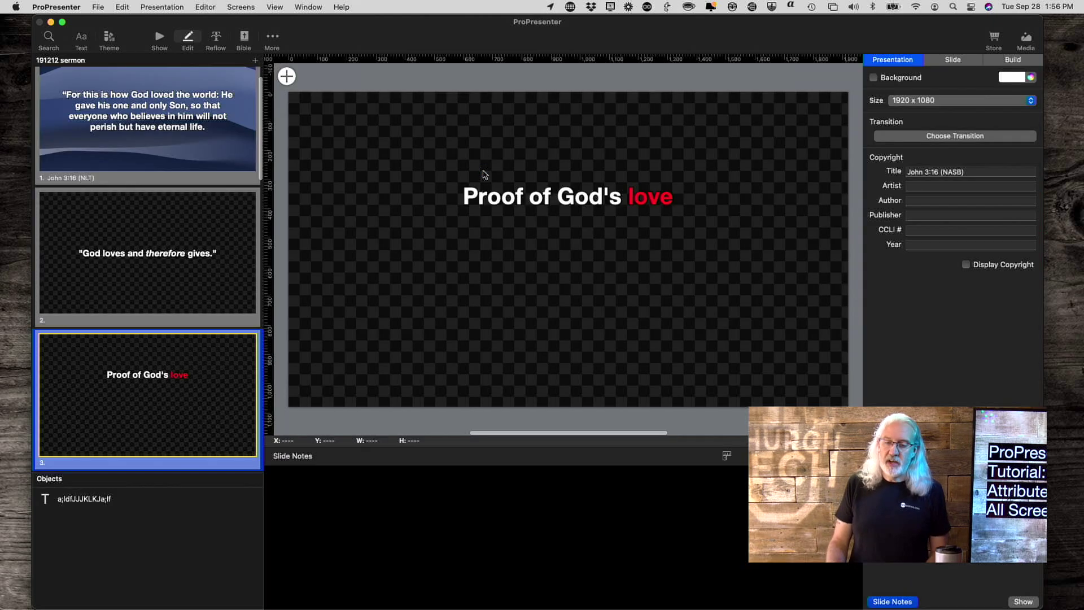
click(651, 201)
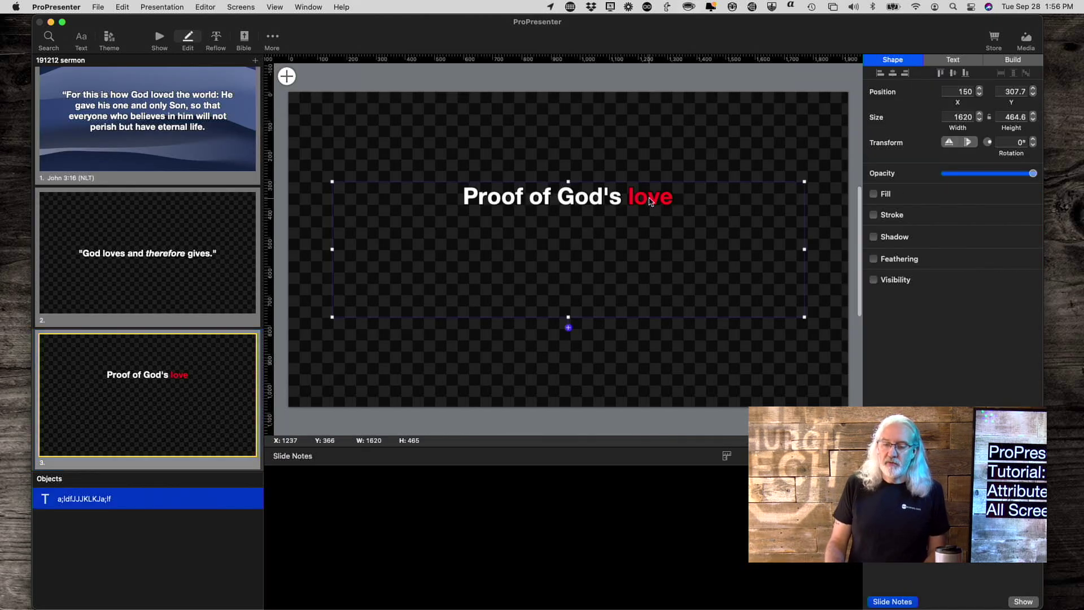
click(652, 201)
drag(674, 196, 632, 198)
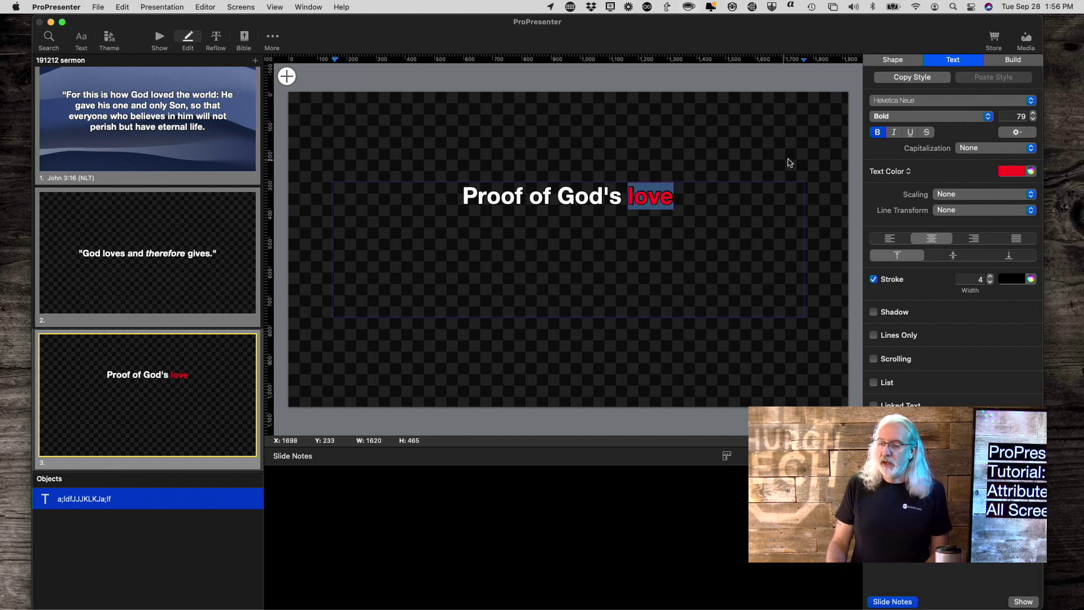
click(895, 133)
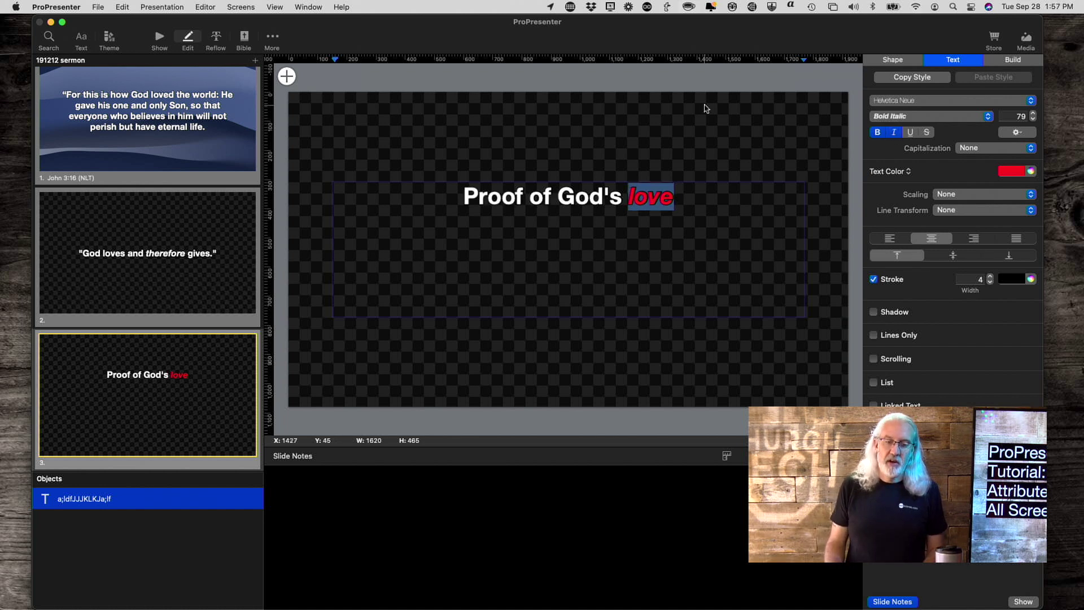
scroll(392, 84, right, 1)
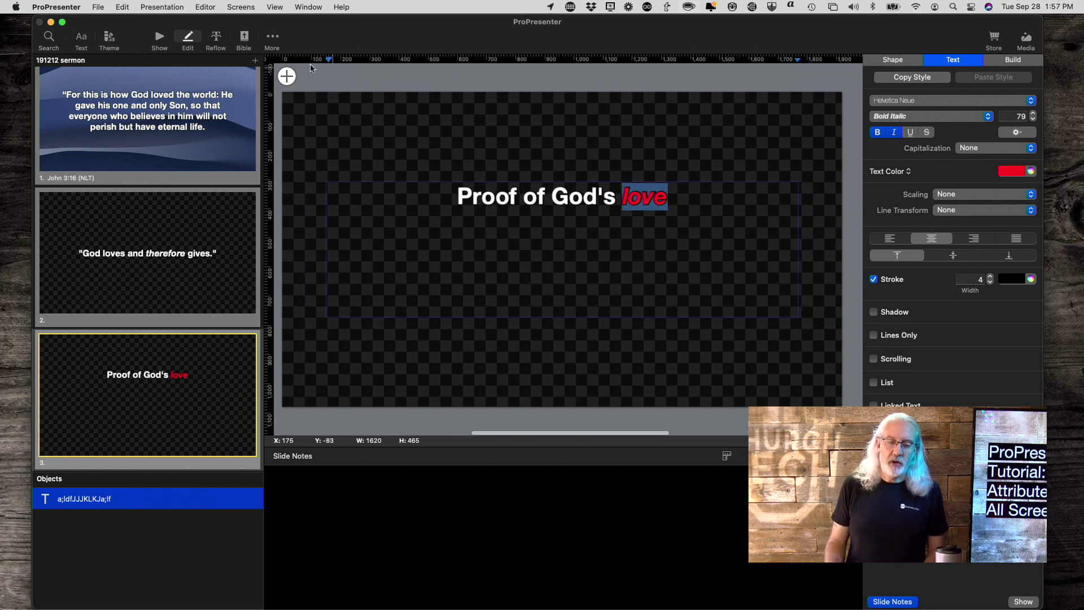
click(160, 37)
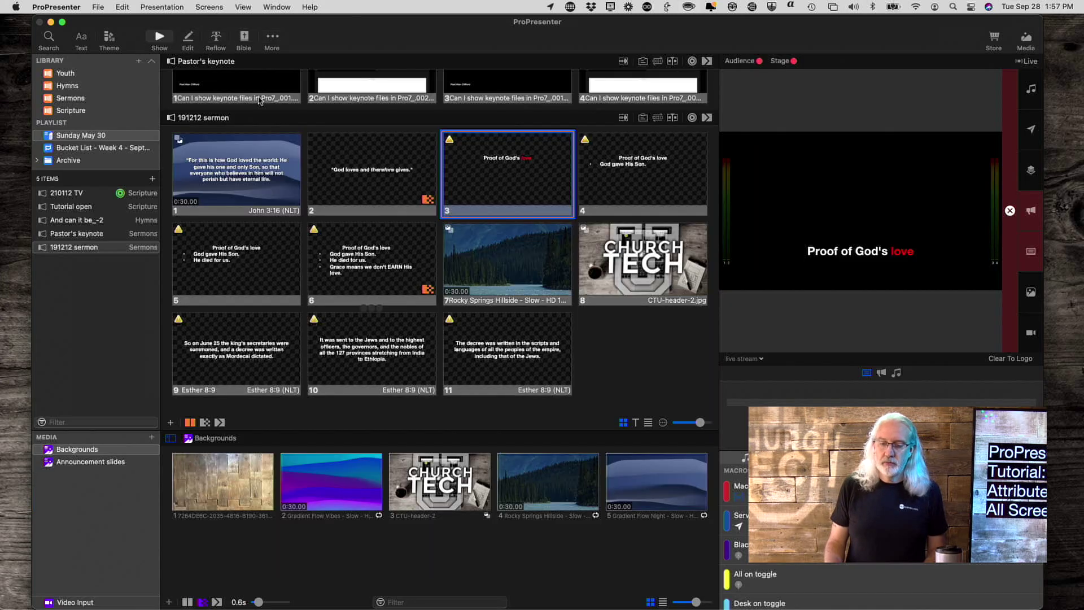
Re-send slide 3 live by way of slide 2, then preview the Alpha screen again.
click(420, 173)
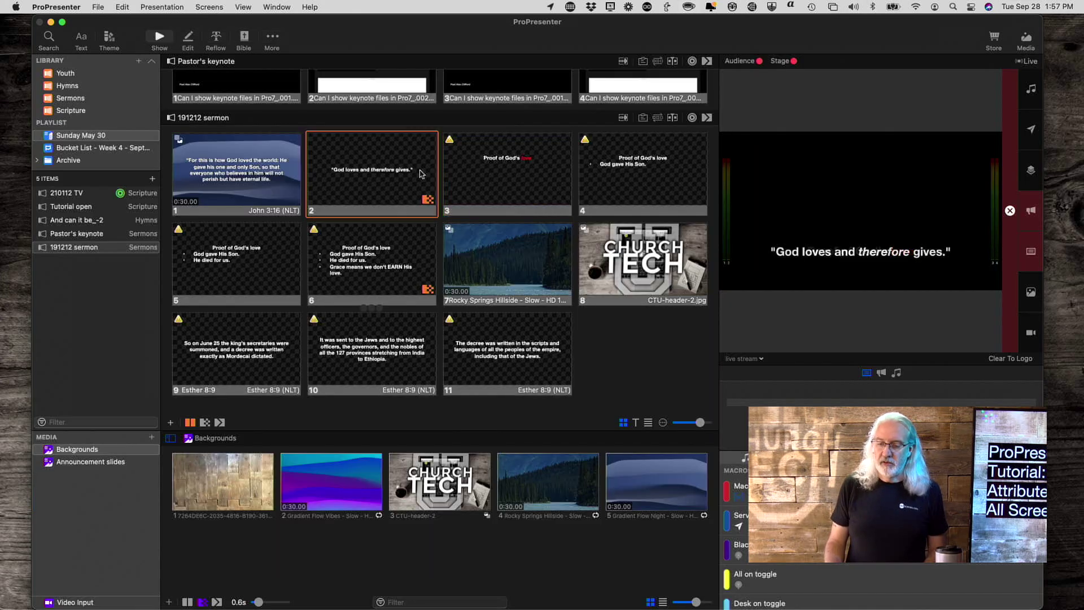
click(503, 176)
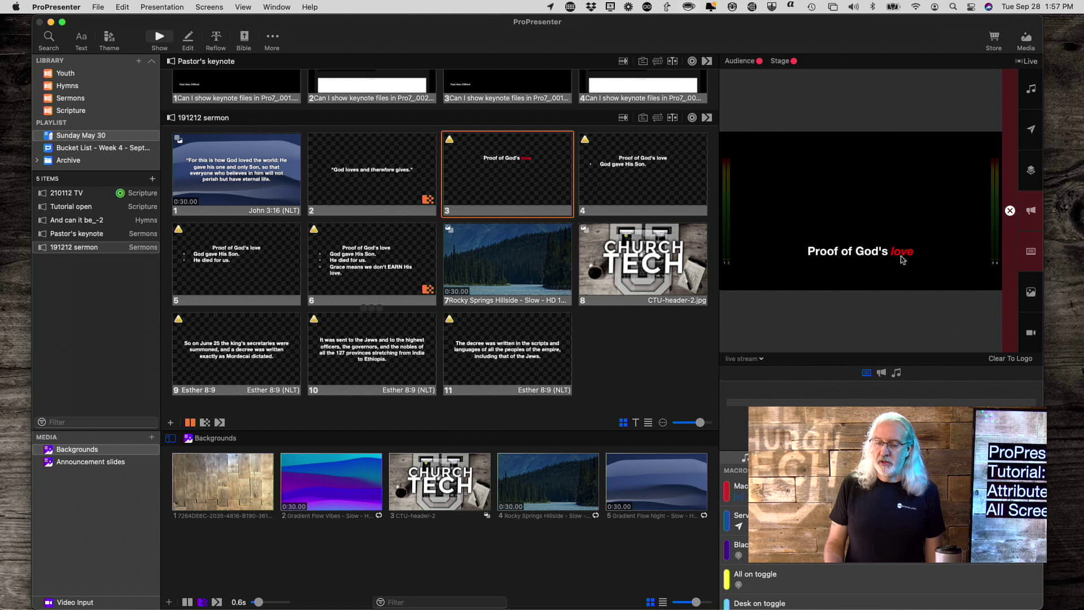
click(762, 361)
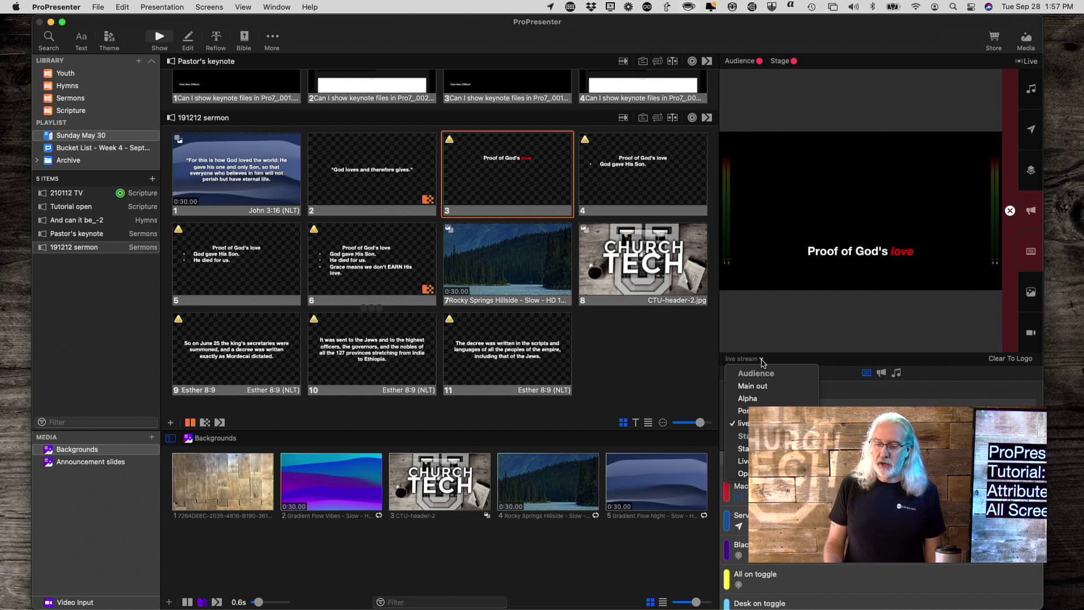
click(749, 400)
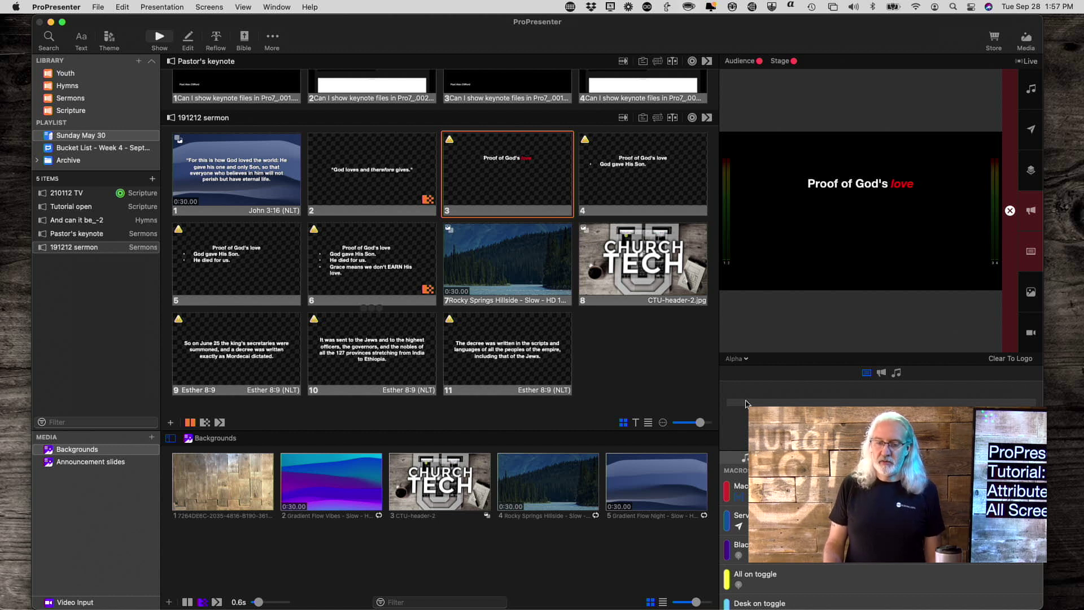
Select 'Proof of God's' on slide 3 in the editor and remove its bold.
right_click(509, 193)
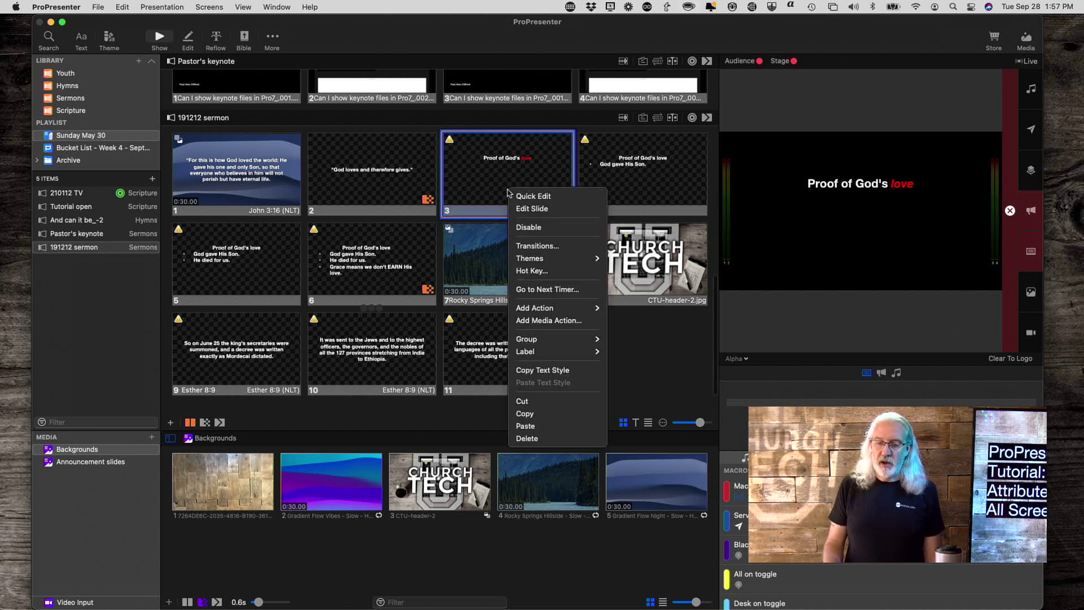
click(532, 209)
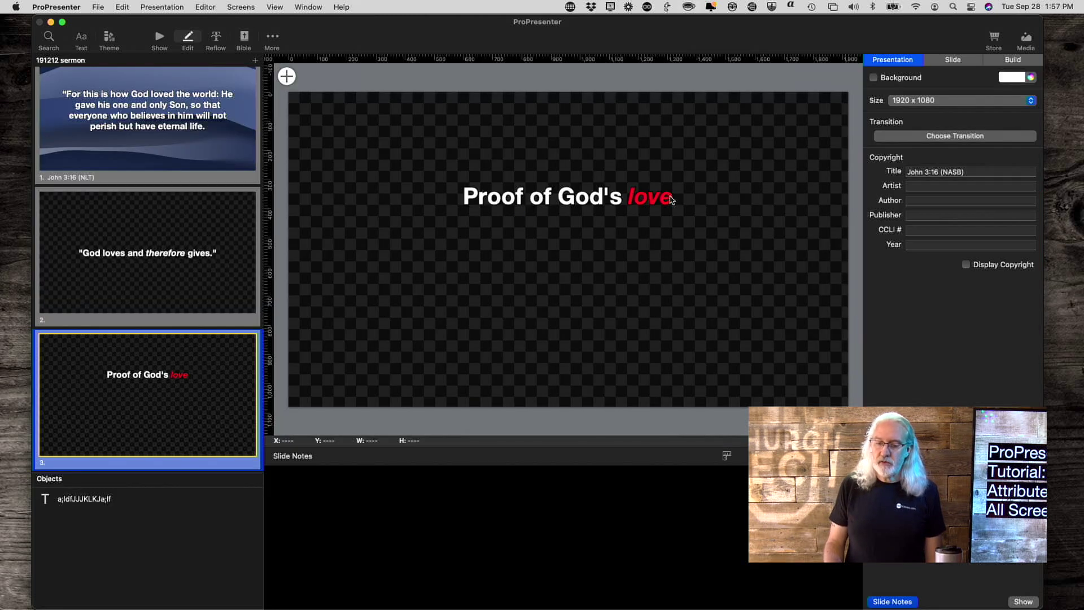
click(672, 201)
drag(671, 200, 462, 204)
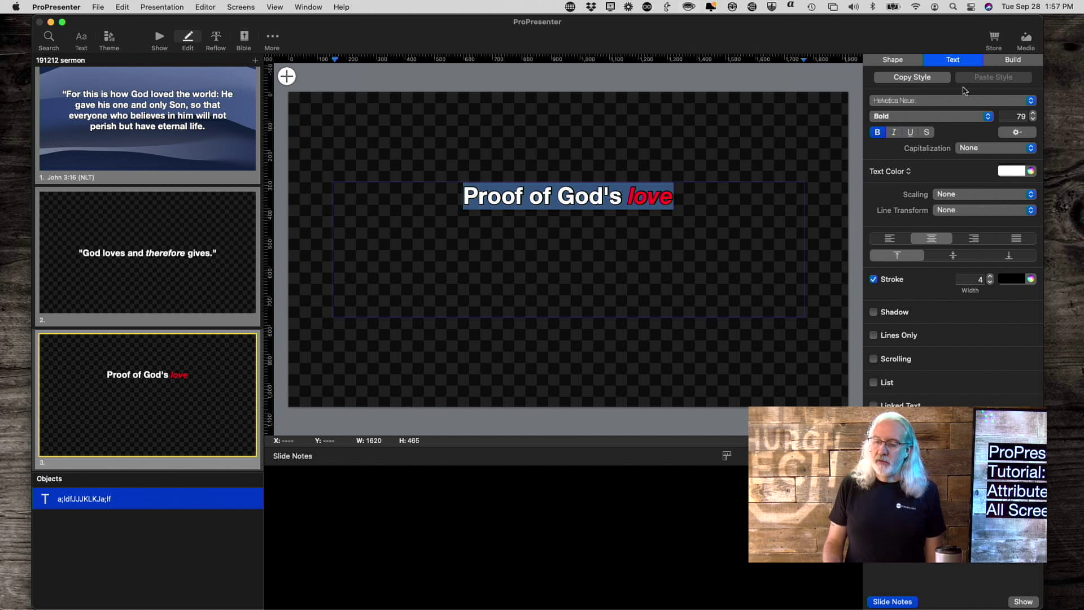
click(629, 197)
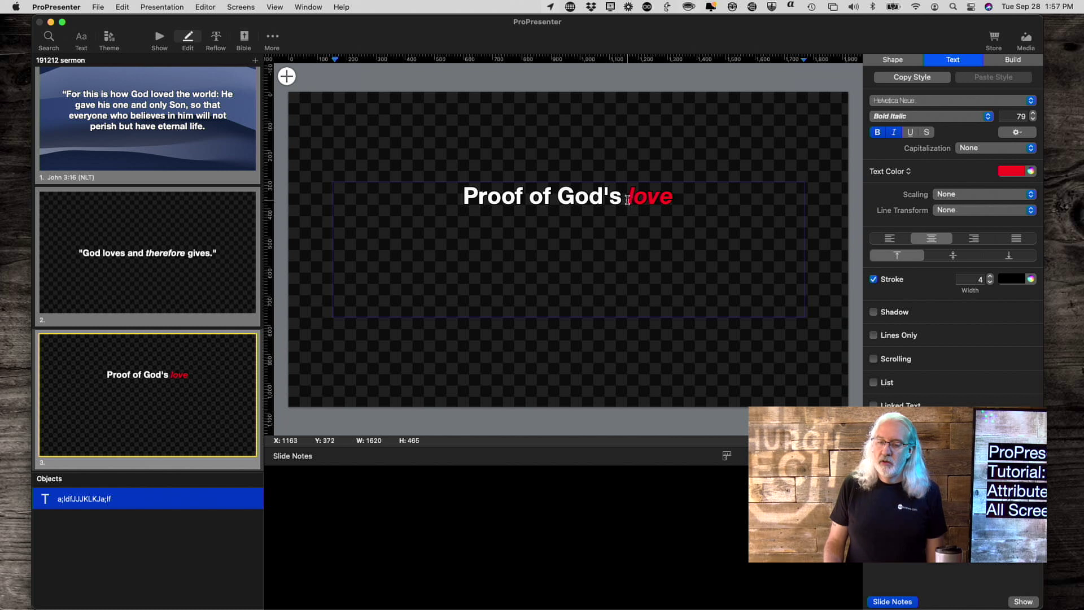
drag(625, 196, 449, 197)
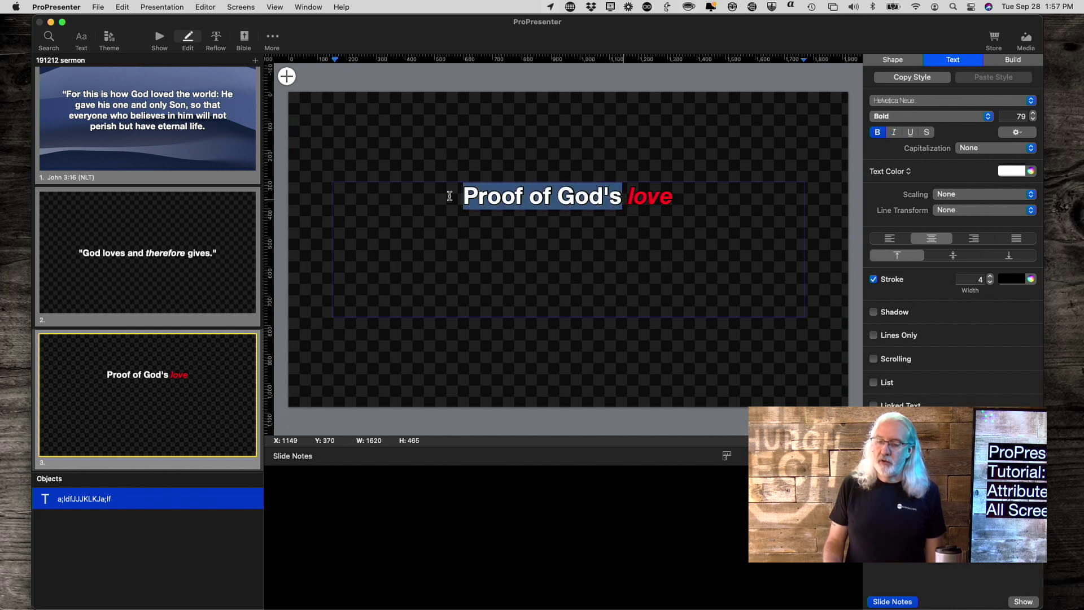
click(878, 133)
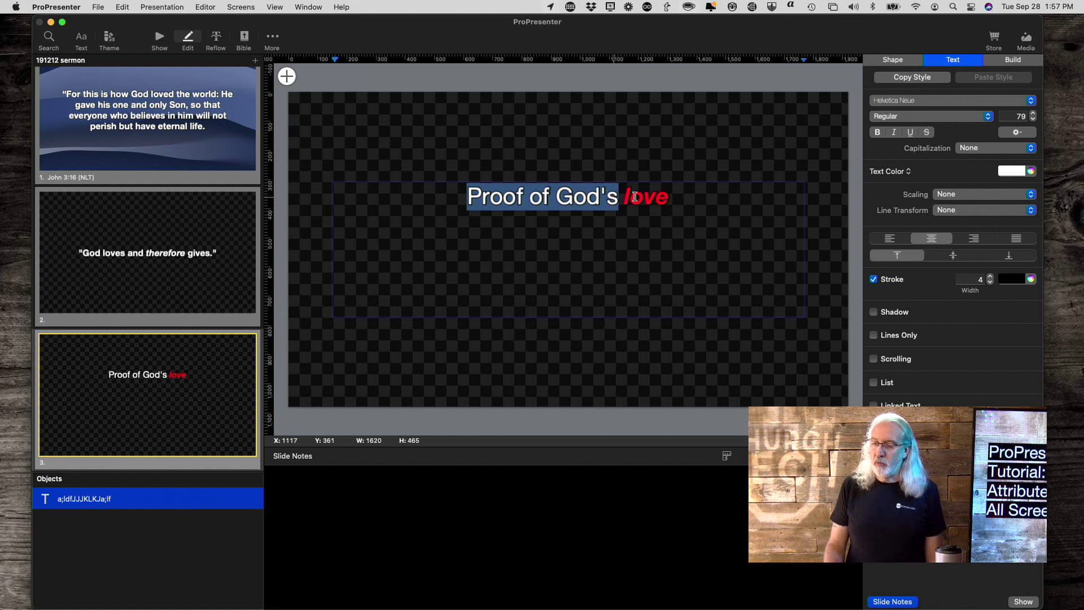
Underline the selected 'Proof of God's' text using the Text inspector's U button.
click(912, 133)
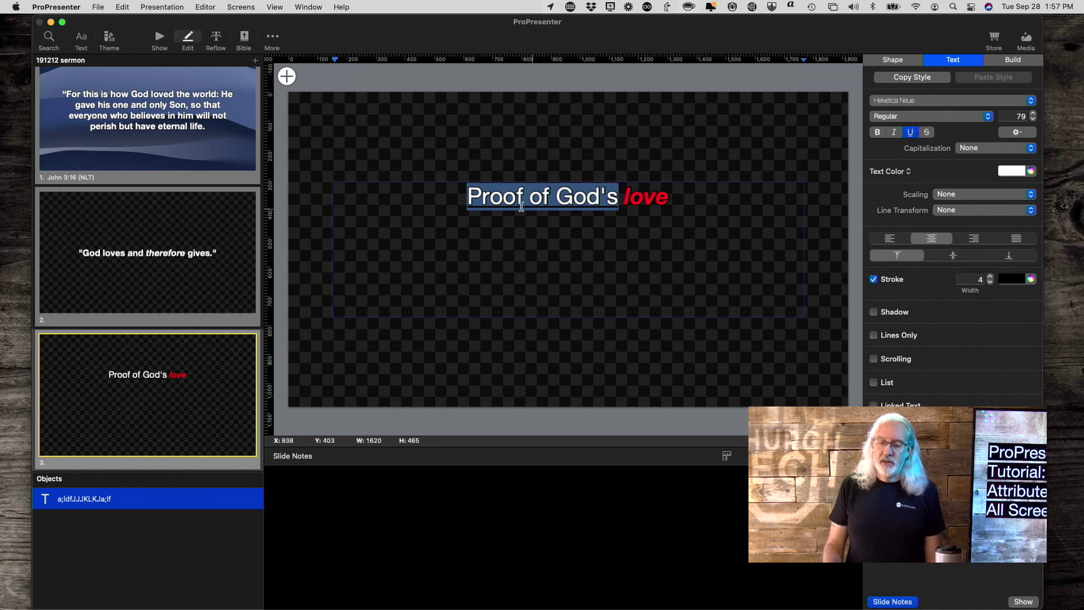